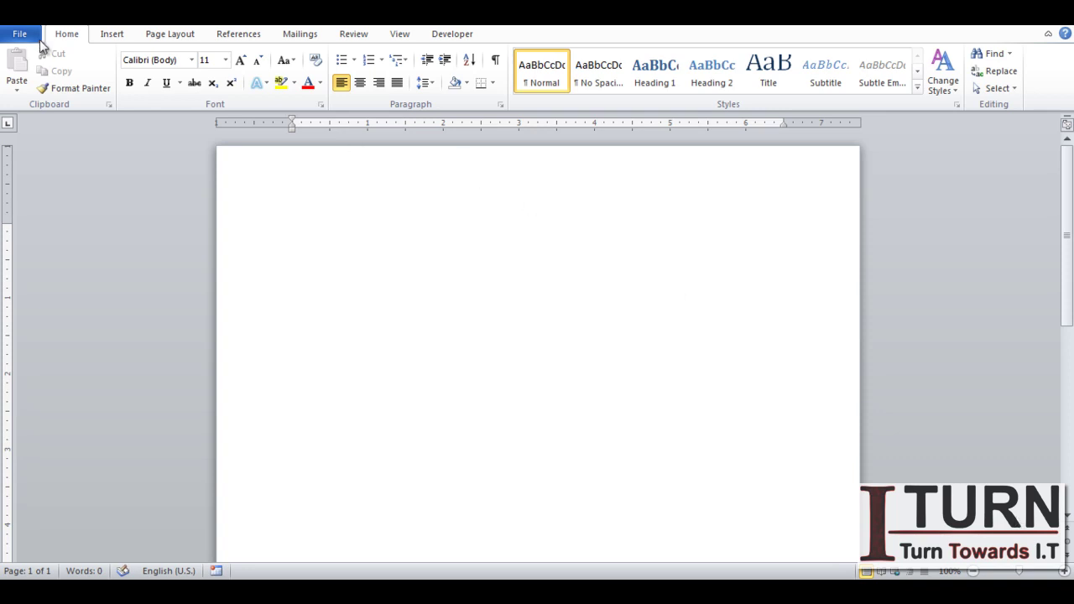
Step: Bring up the Insert ribbon commands in the blank document
left_click(110, 41)
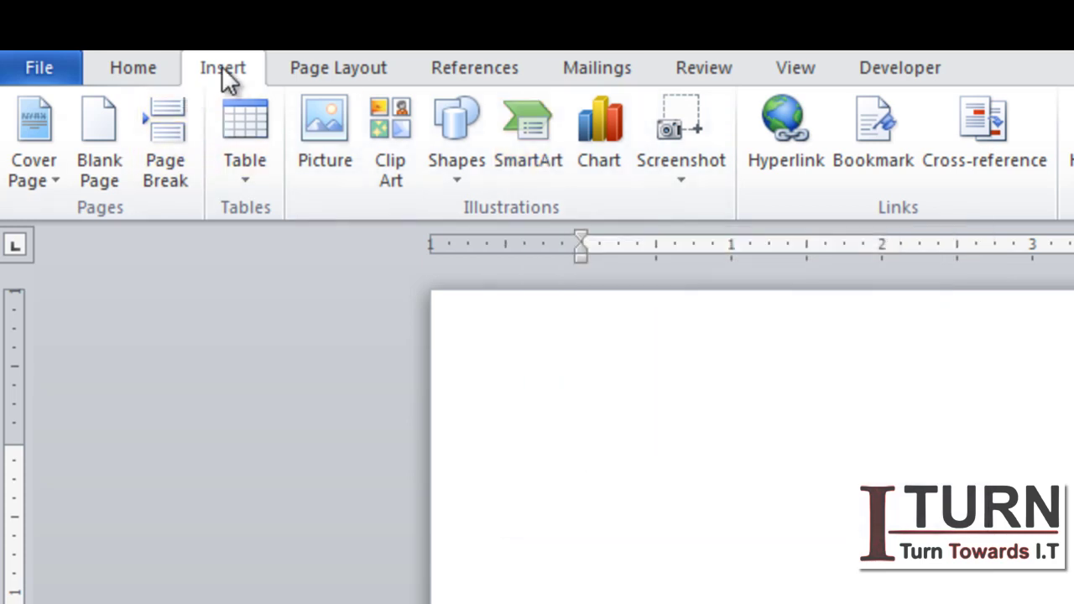
Step: Insert the Hierarchy layout from the SmartArt gallery's Hierarchy category as an org chart
left_click(513, 161)
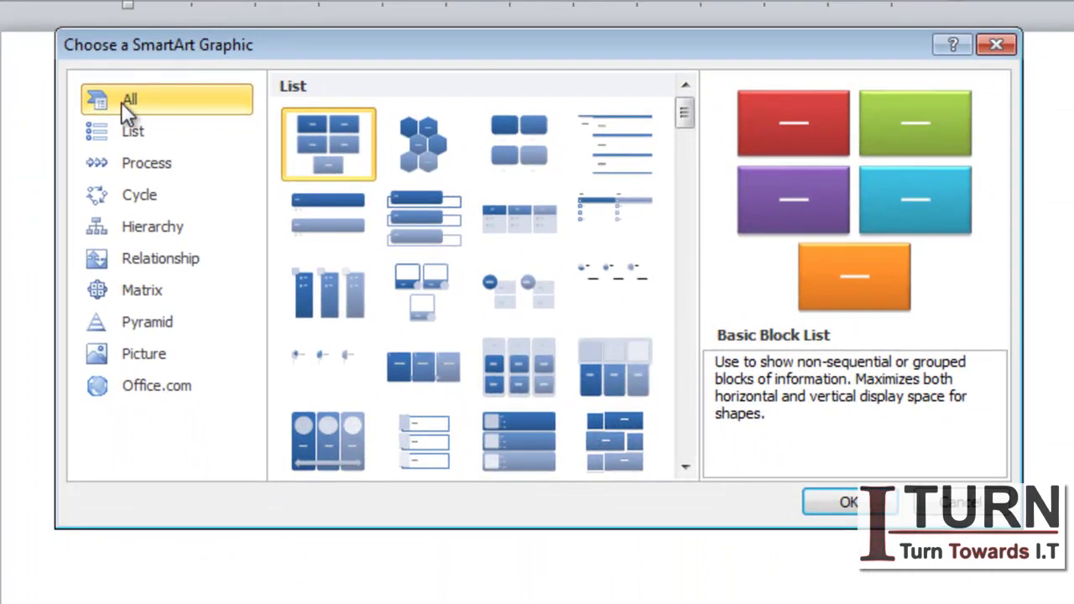
left_click(133, 134)
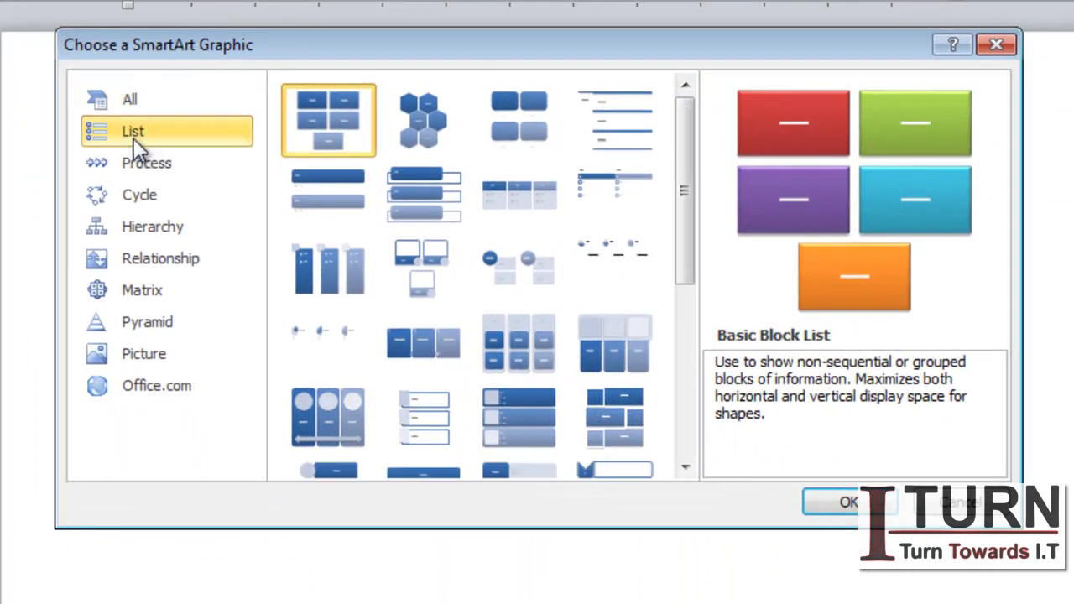
left_click(146, 173)
left_click(146, 193)
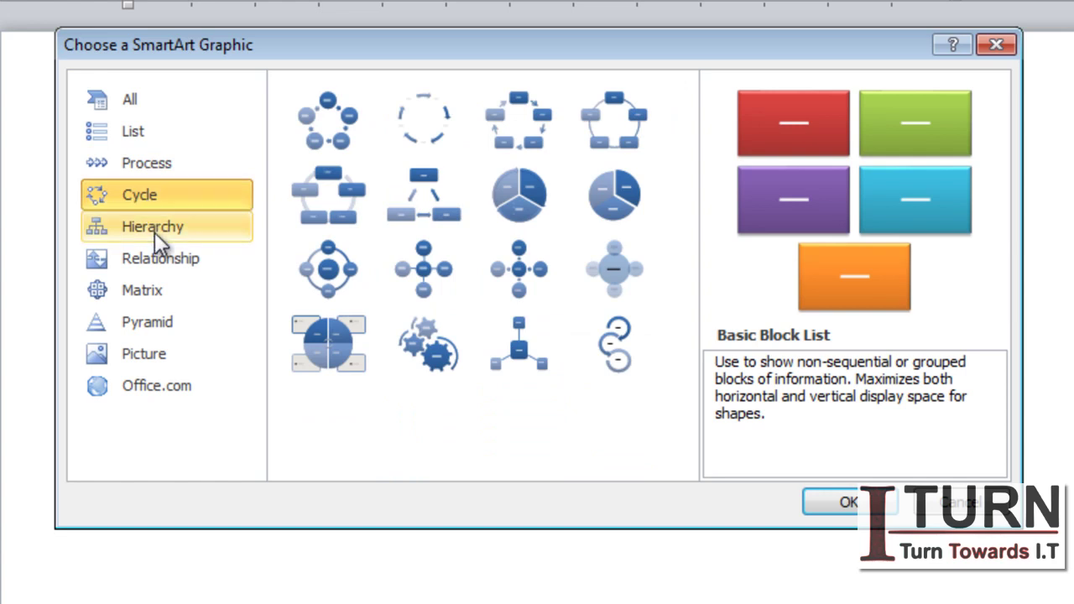
left_click(155, 230)
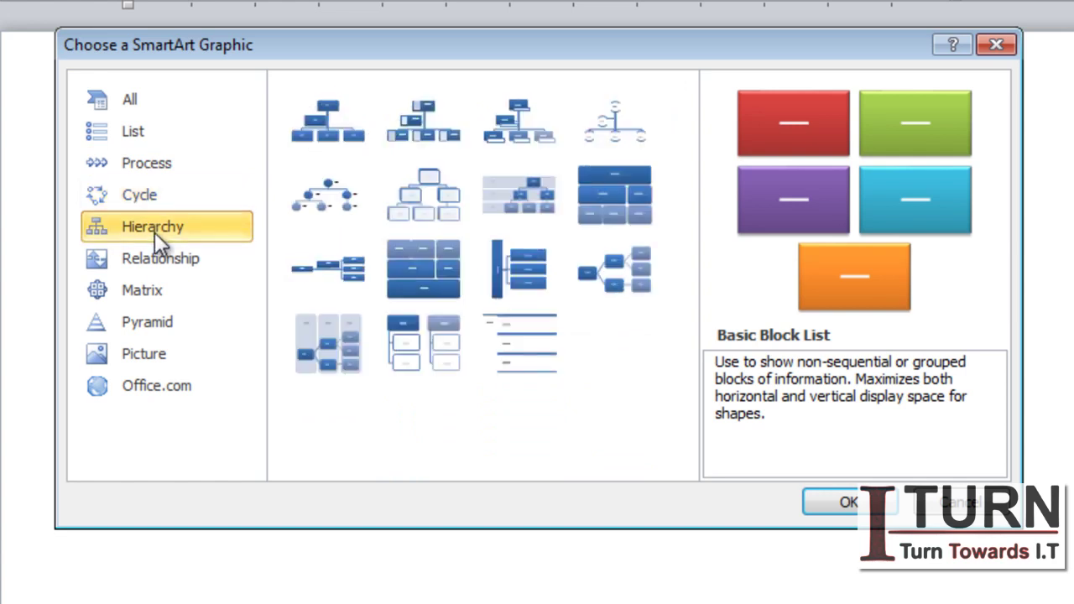
left_click(415, 207)
double_click(419, 216)
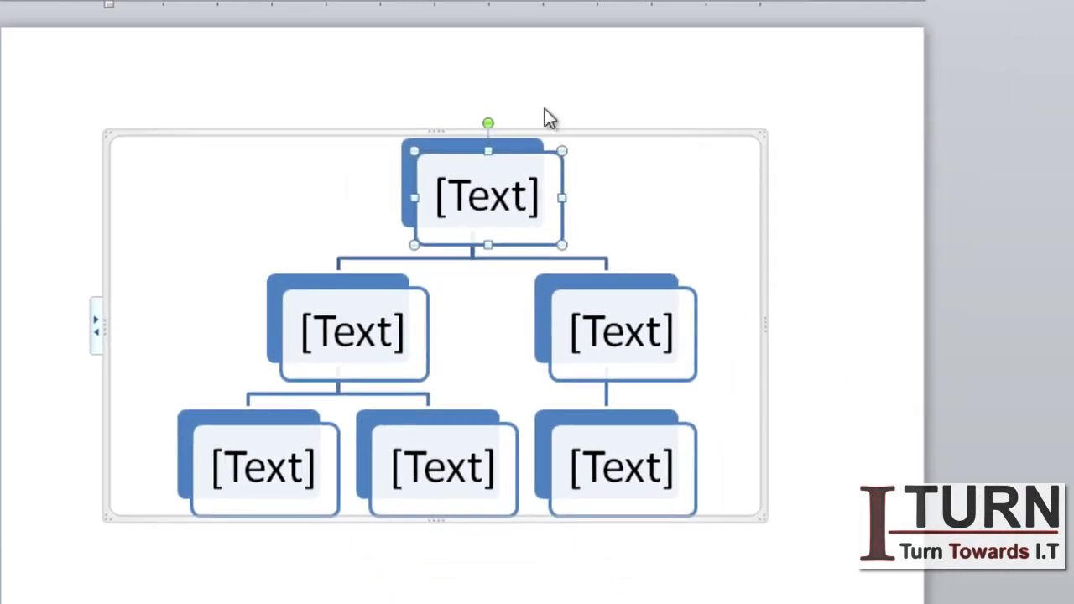
Step: Select the top box and open the Text Pane listing the diagram's six boxes
left_click(505, 209)
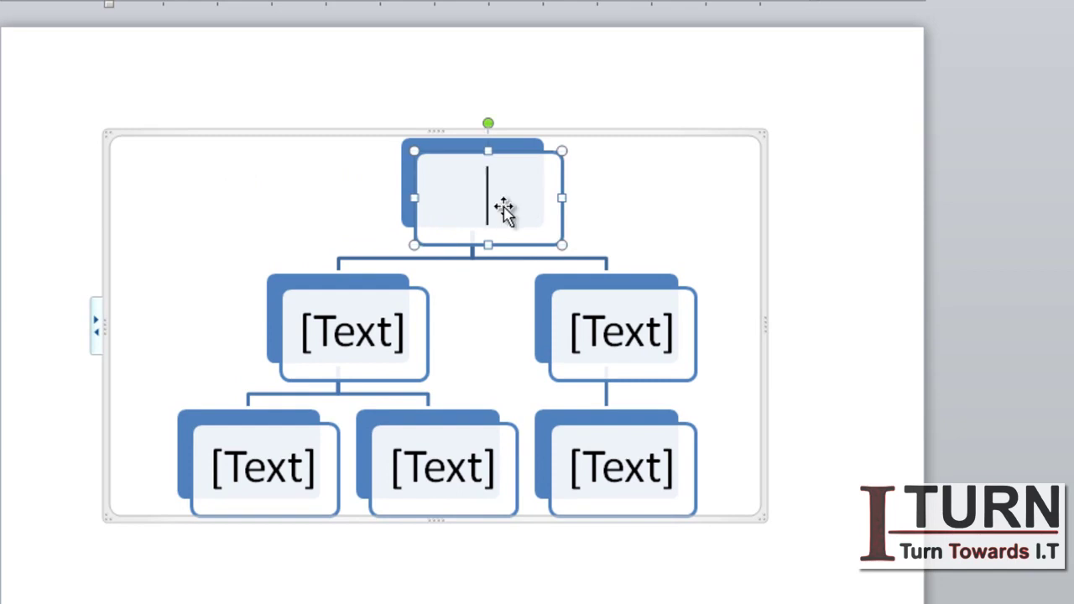
left_click(95, 330)
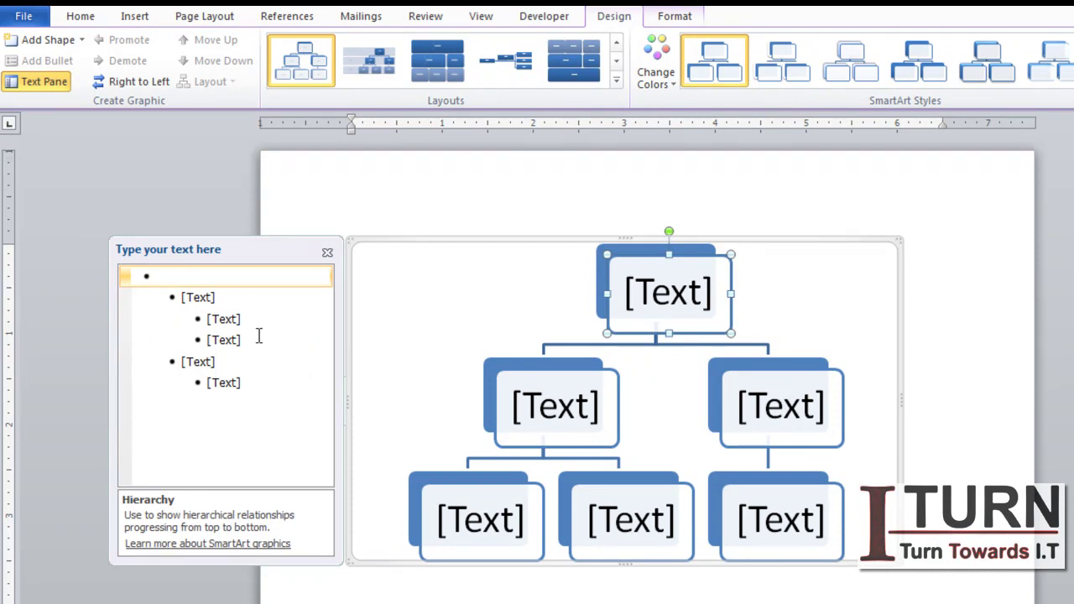
Step: Label the top box CEO and the departments Sales, Operation and HR, adding a line after Sales
type("CEO")
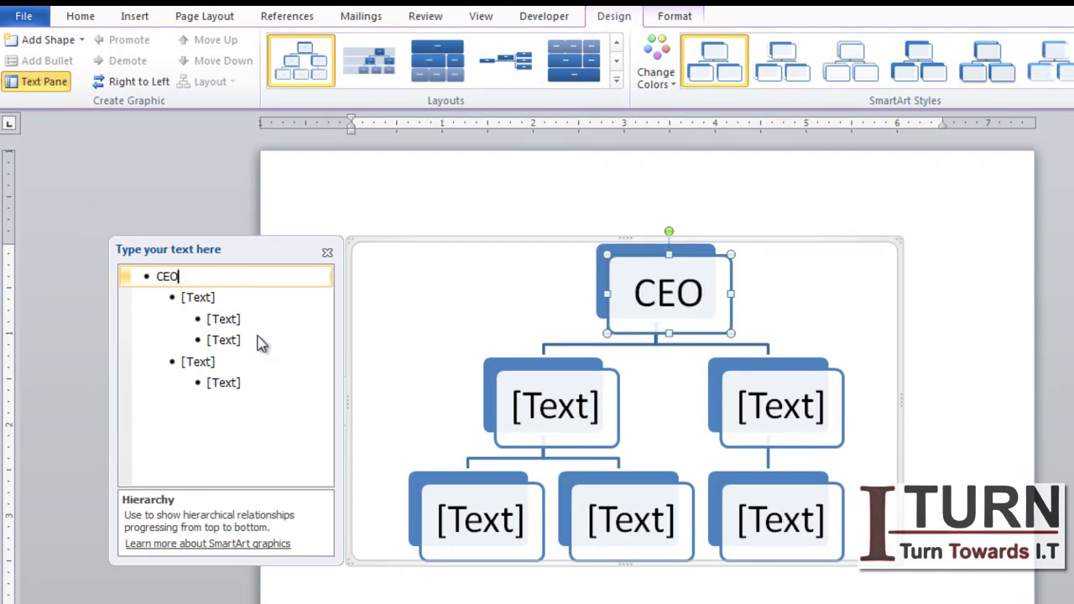
left_click(214, 300)
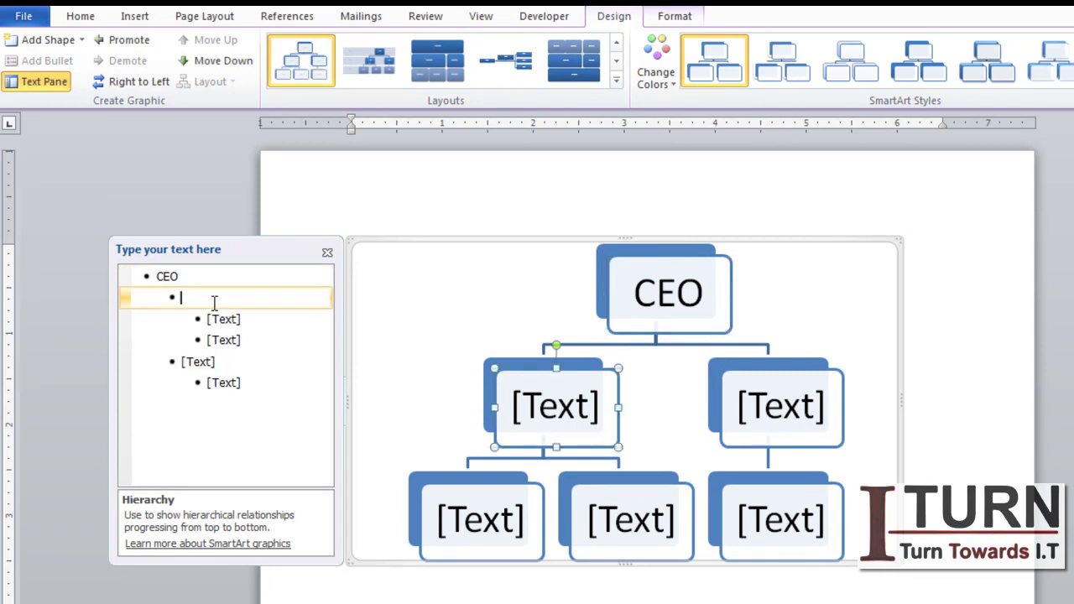
type("Sales")
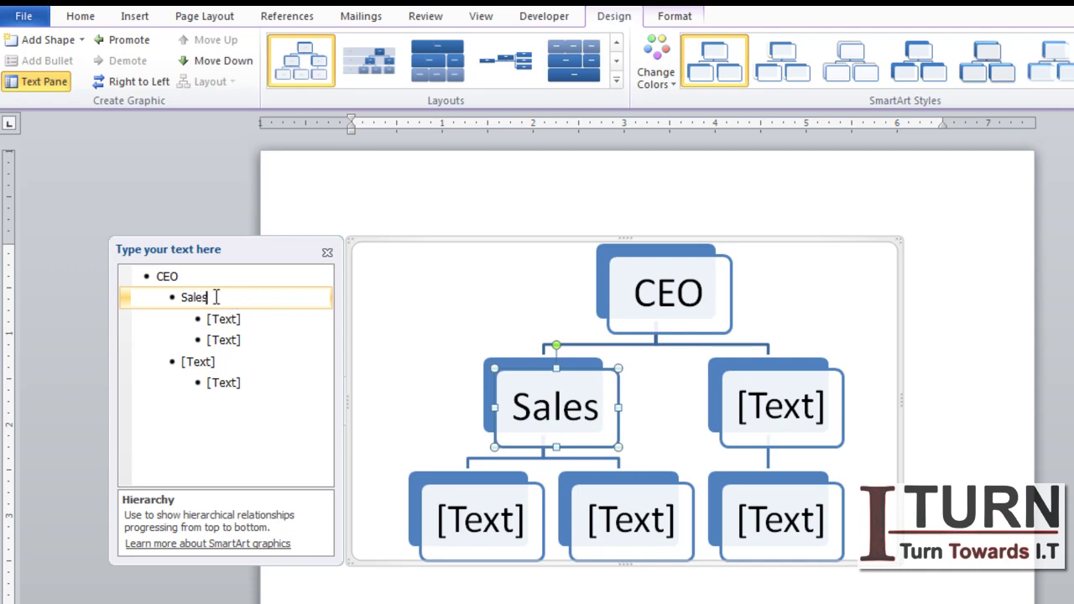
key("Return")
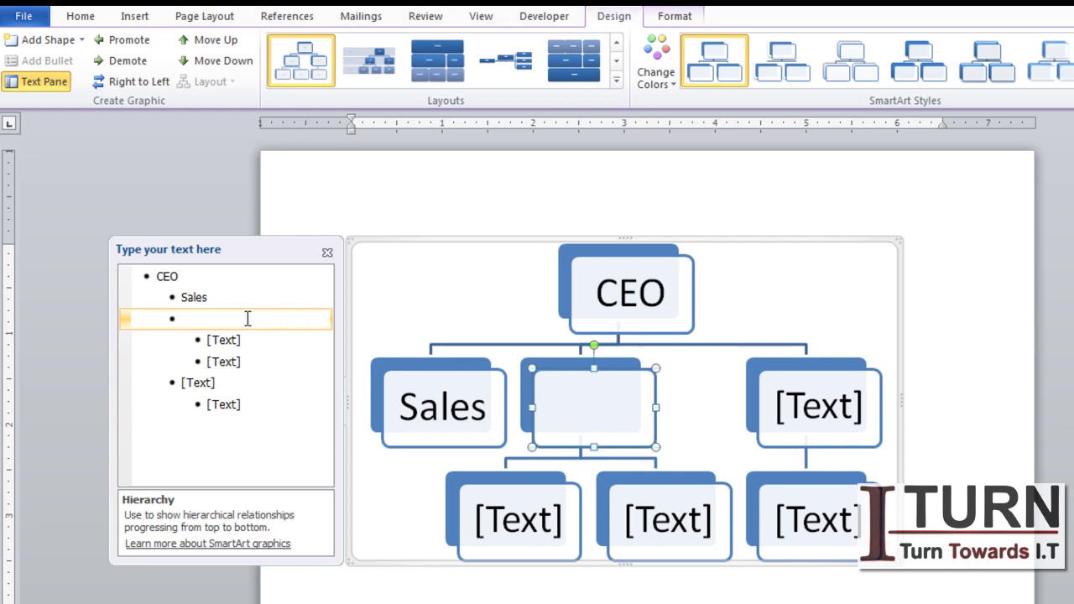
type("Operat")
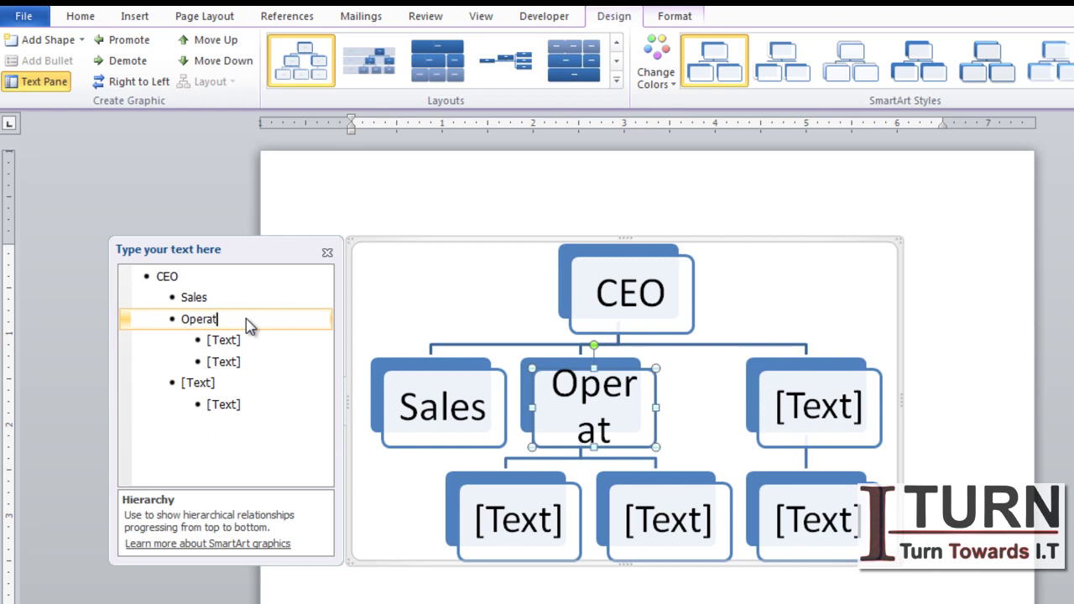
type("ion")
left_click(207, 382)
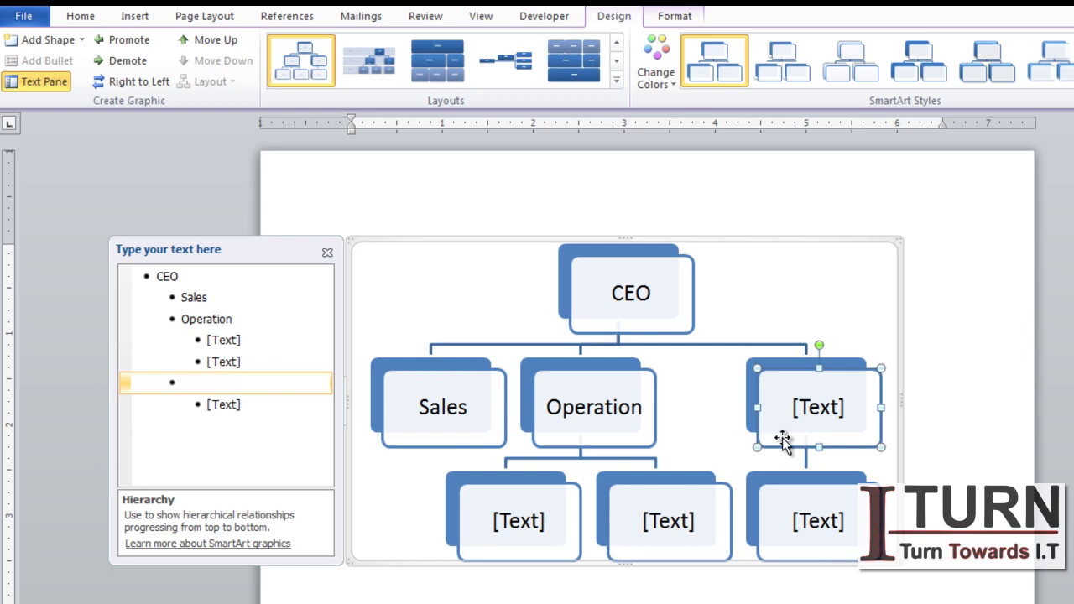
type("HR")
left_click(227, 298)
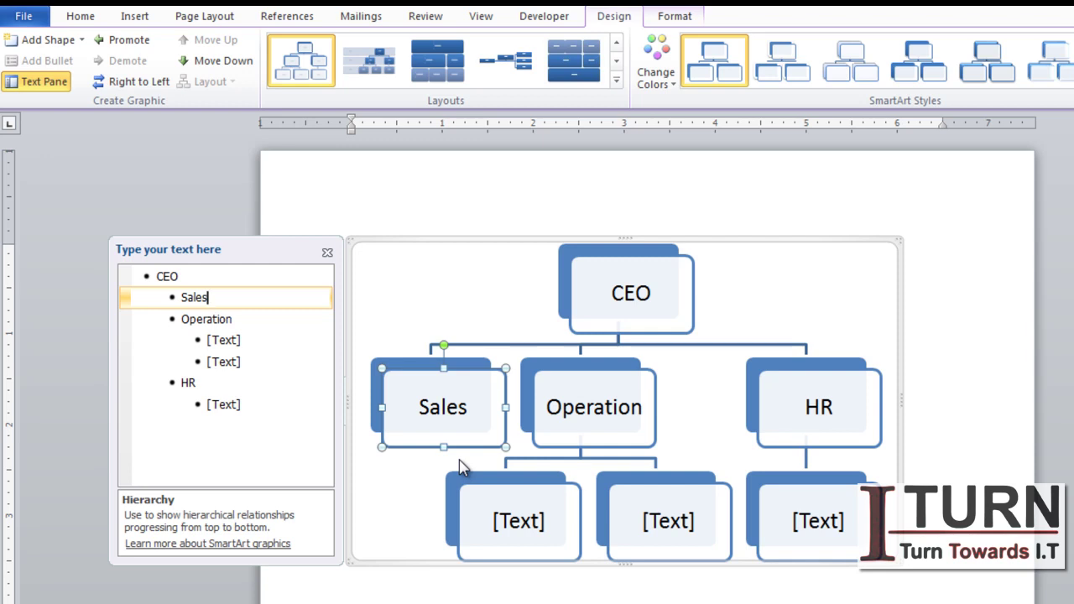
key("Return")
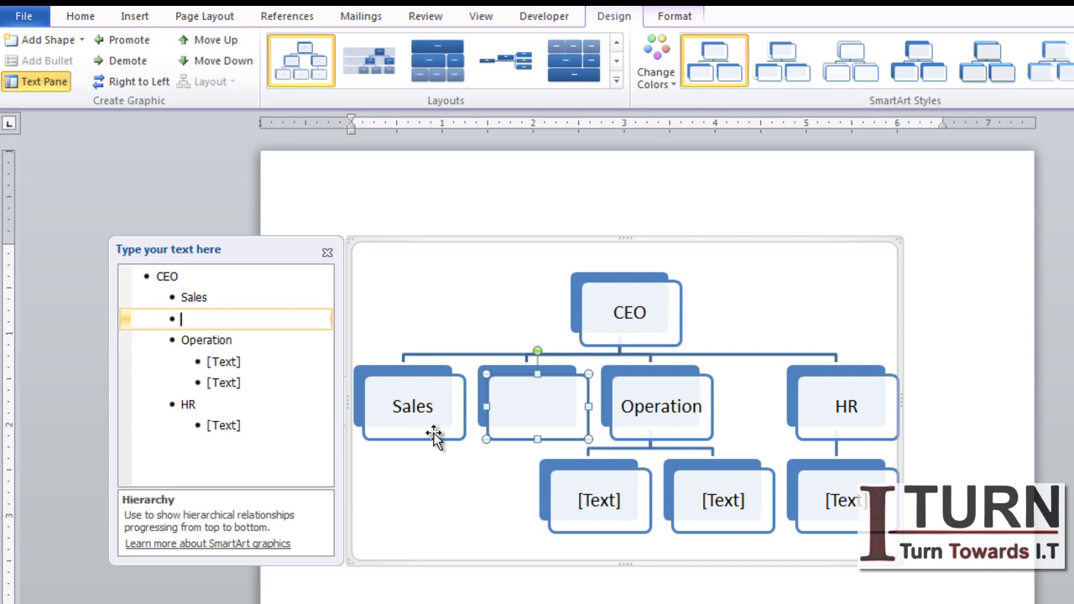
Step: Add Digital and Field as sub-boxes under Sales
key("Tab")
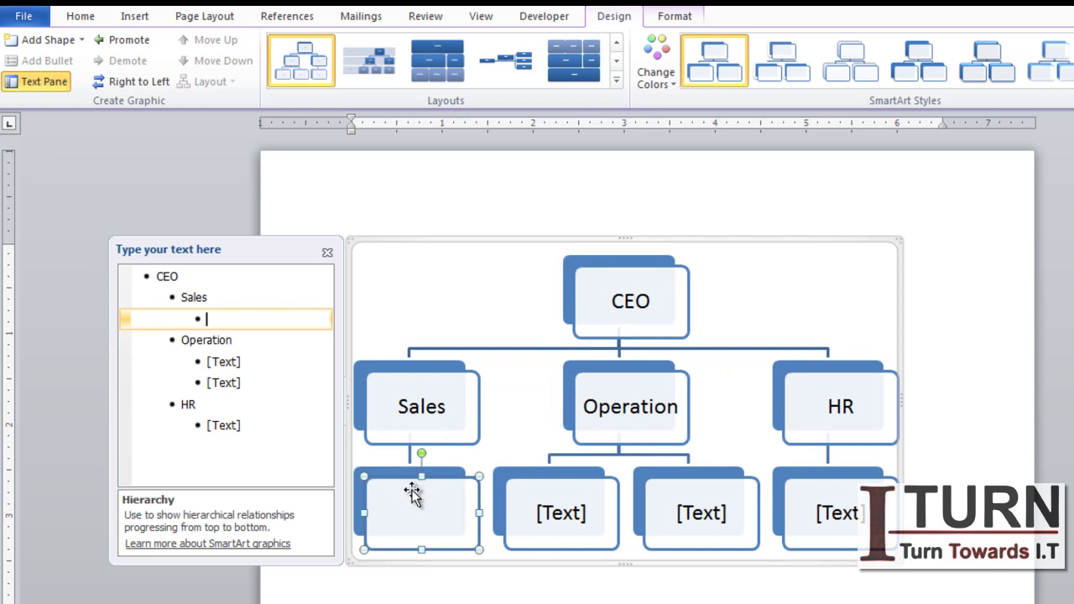
type("Digital")
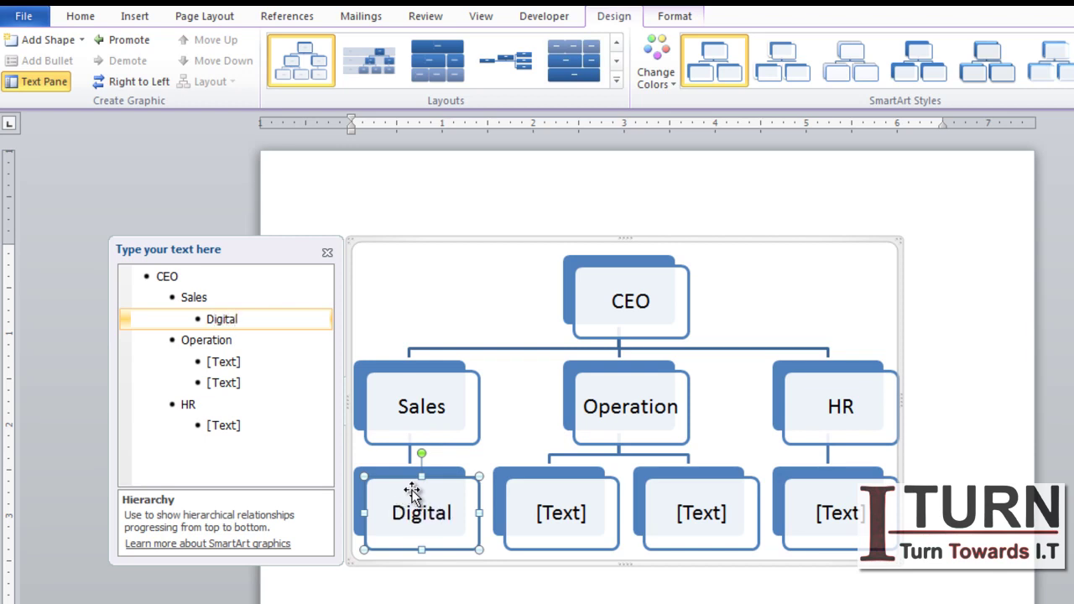
key("Return")
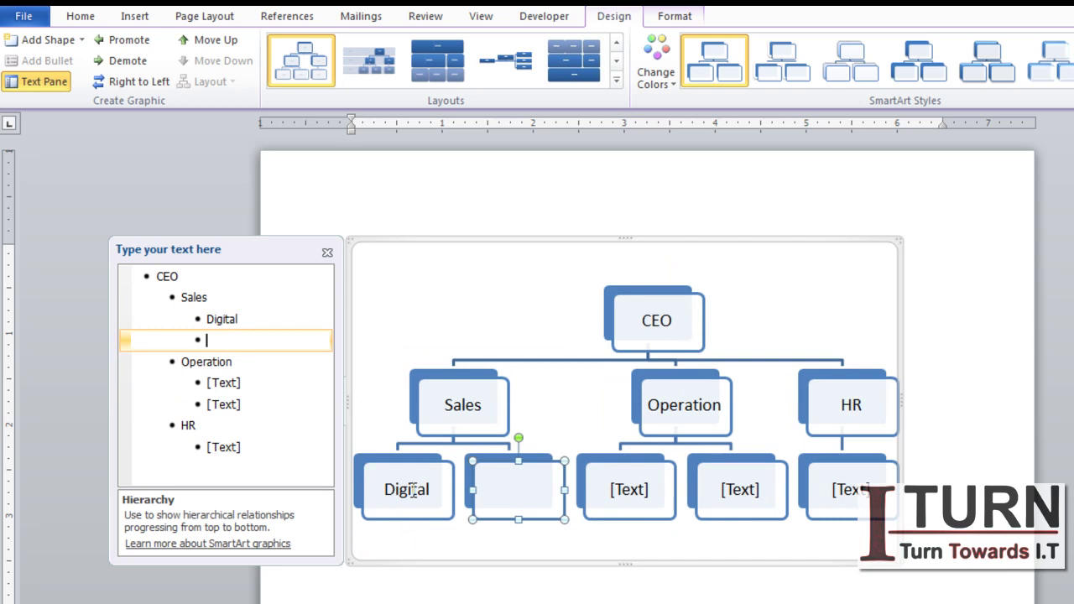
type("Field")
Step: Fill in I.T and Accounts under Operation, and Internal and Hring under HR
left_click(251, 384)
type("I.T")
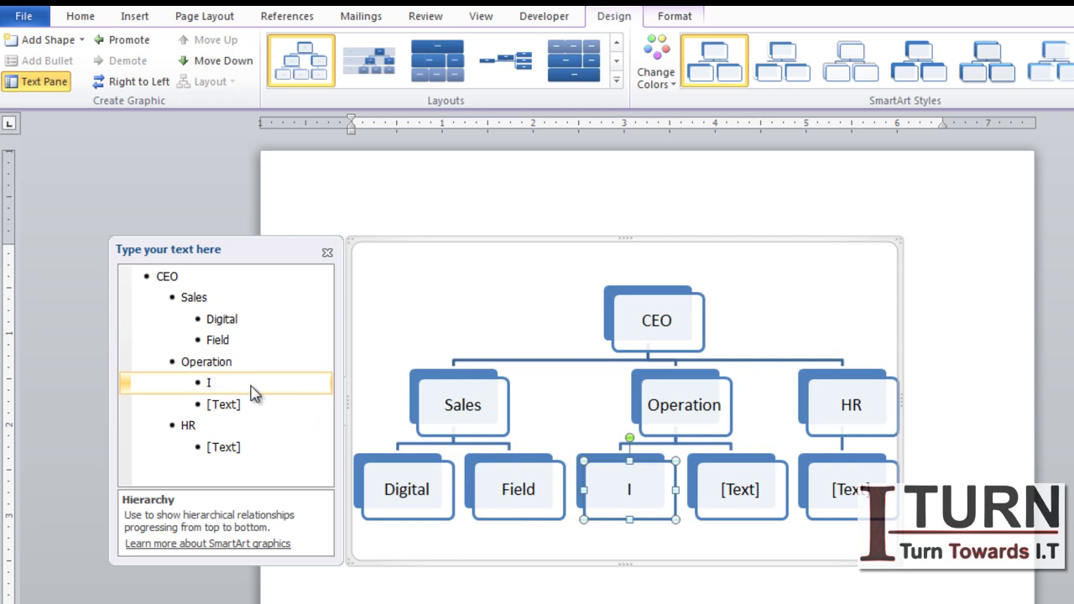
left_click(248, 405)
type("Acc")
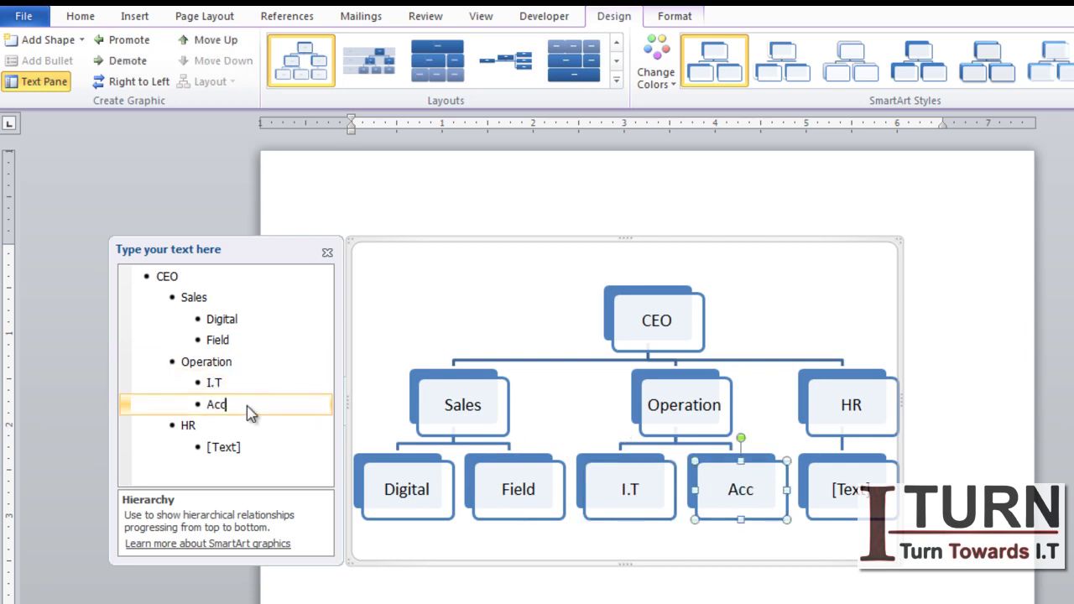
type("ounts")
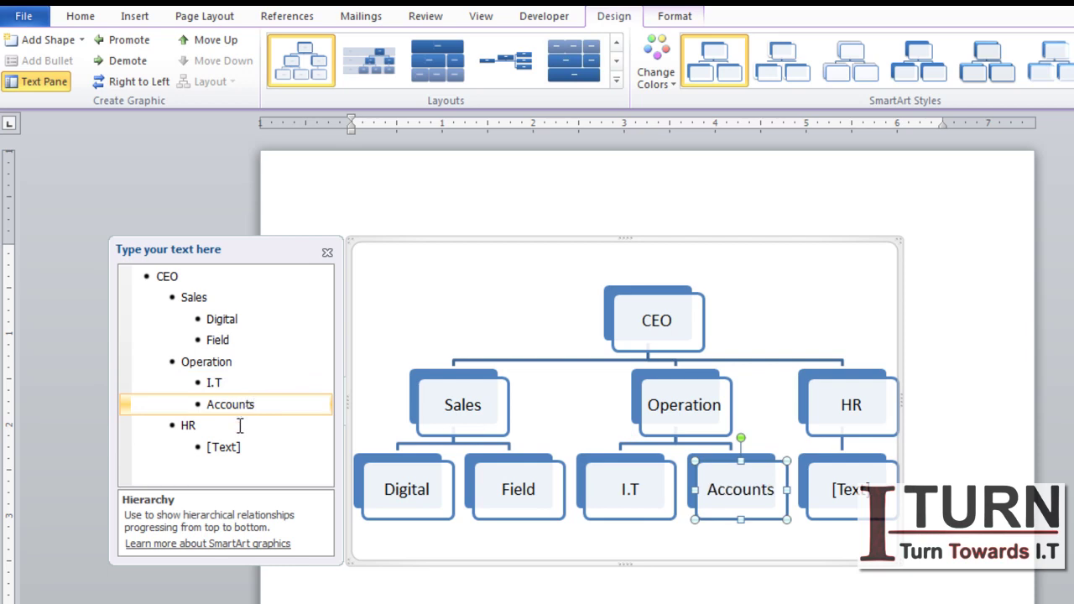
left_click(252, 453)
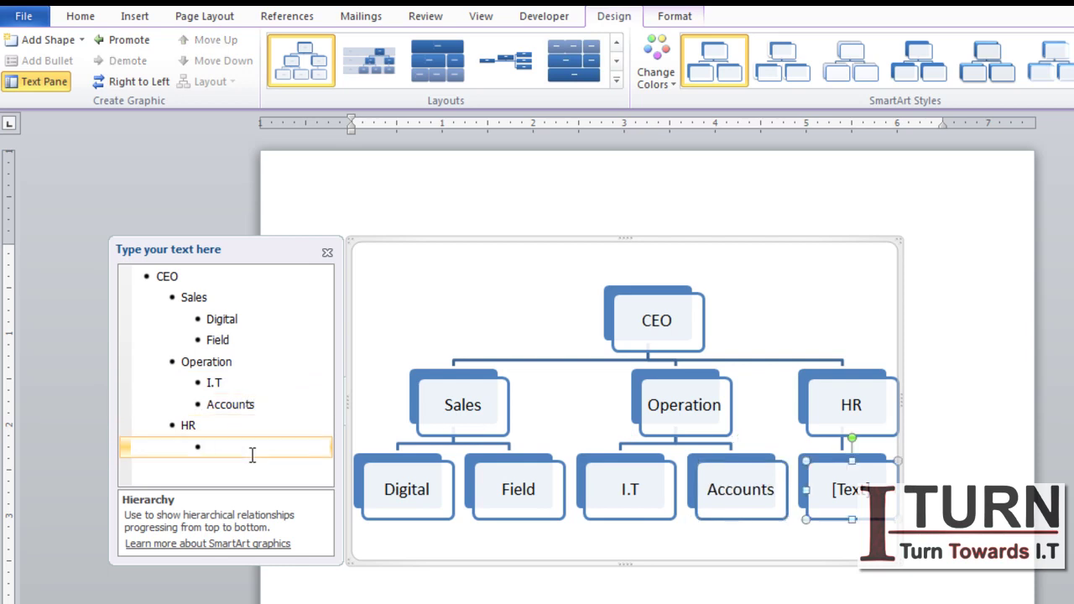
type("Internal")
key("Return")
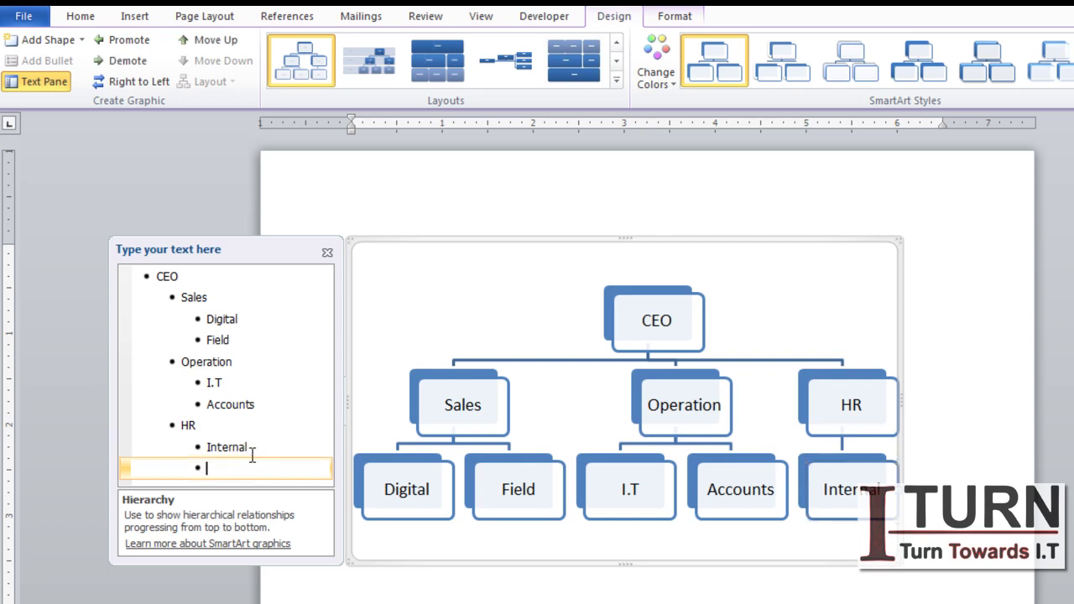
type("Hring")
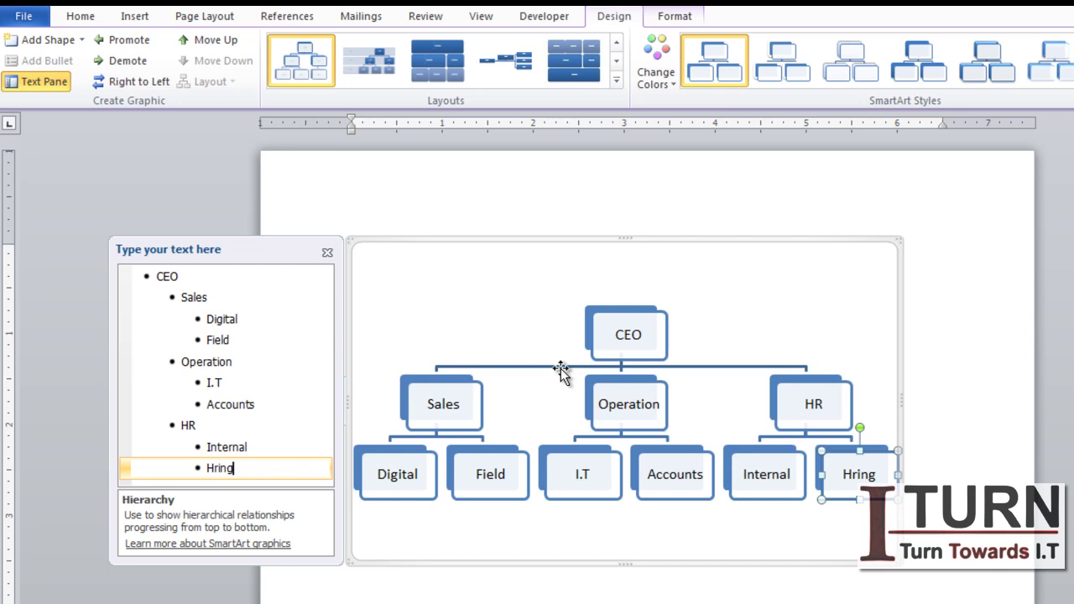
Step: Add Organic and Paid as sub-boxes beneath Digital and close the Text Pane
left_click(253, 321)
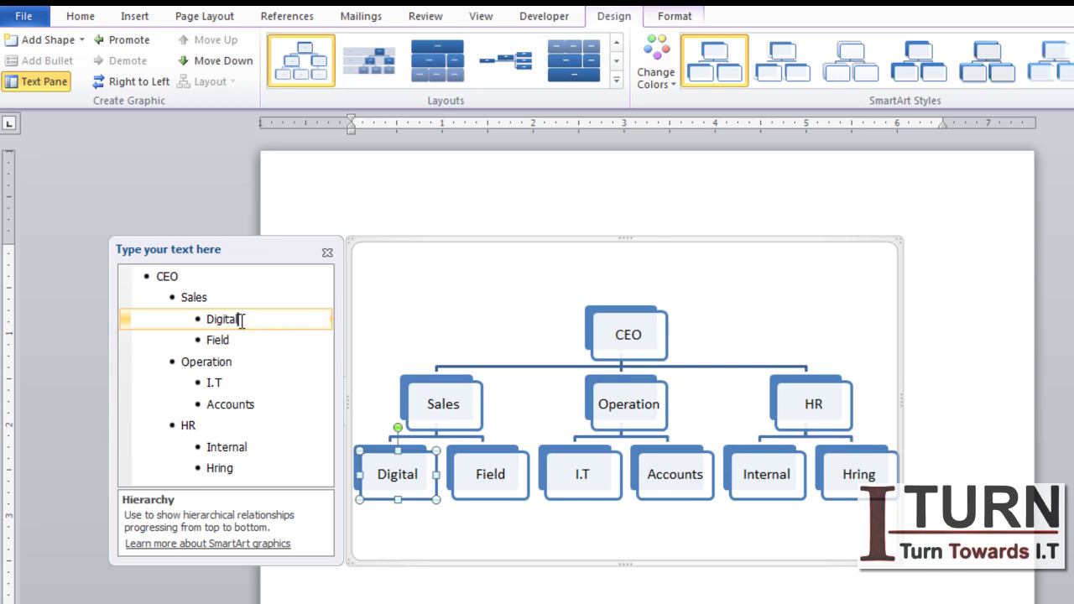
key("Return")
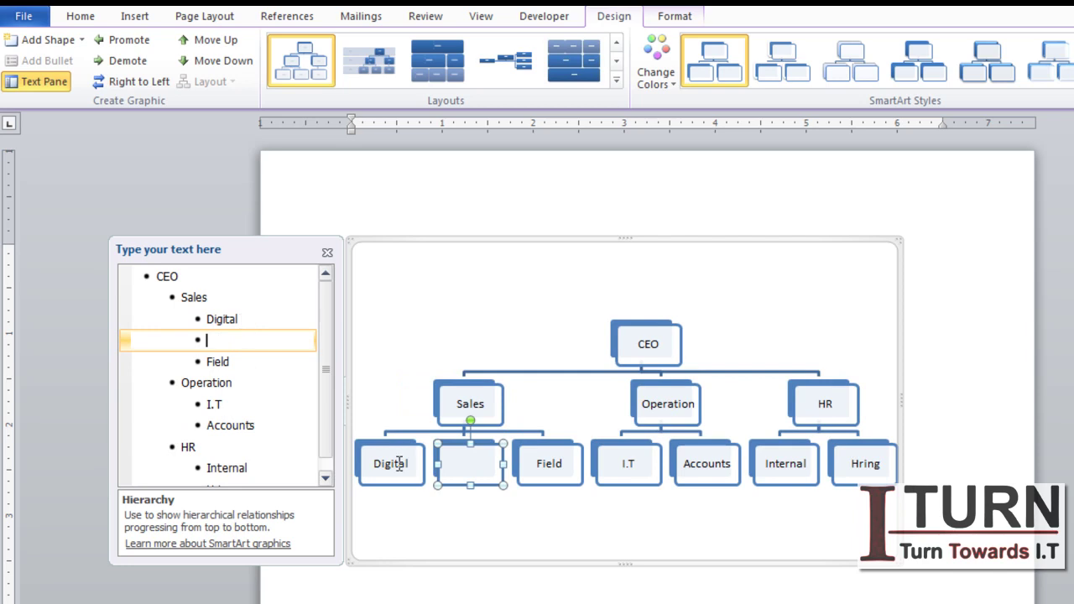
key("Tab")
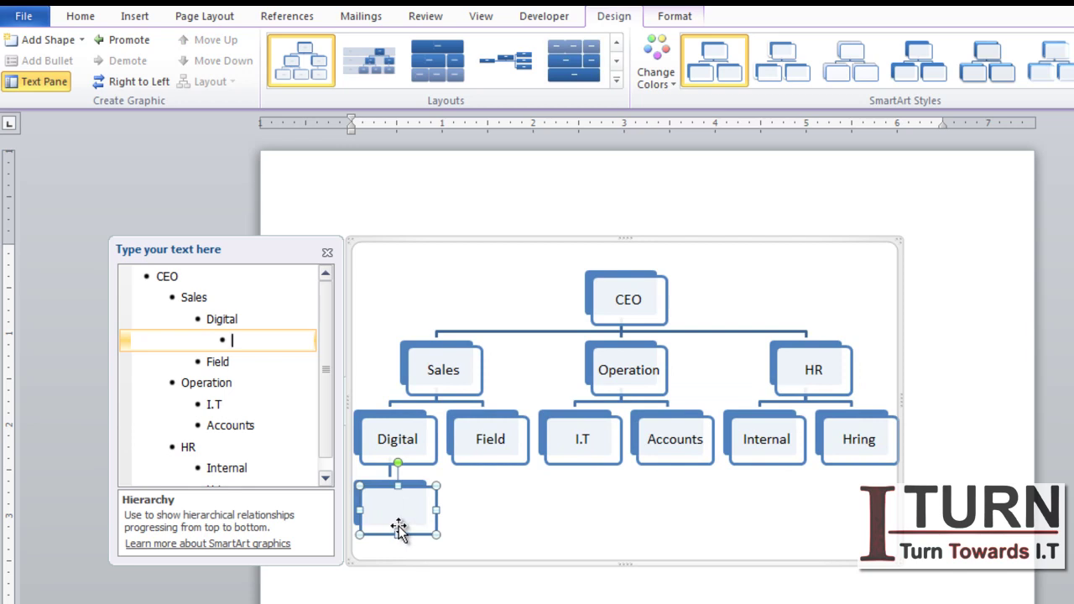
type("Organic")
key("Return")
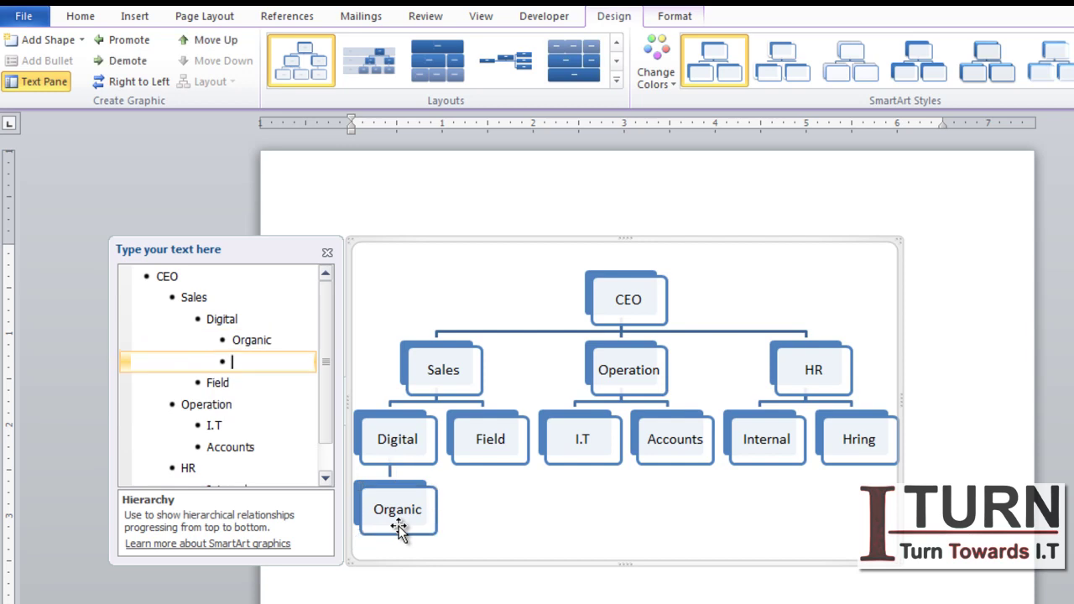
type("Paid")
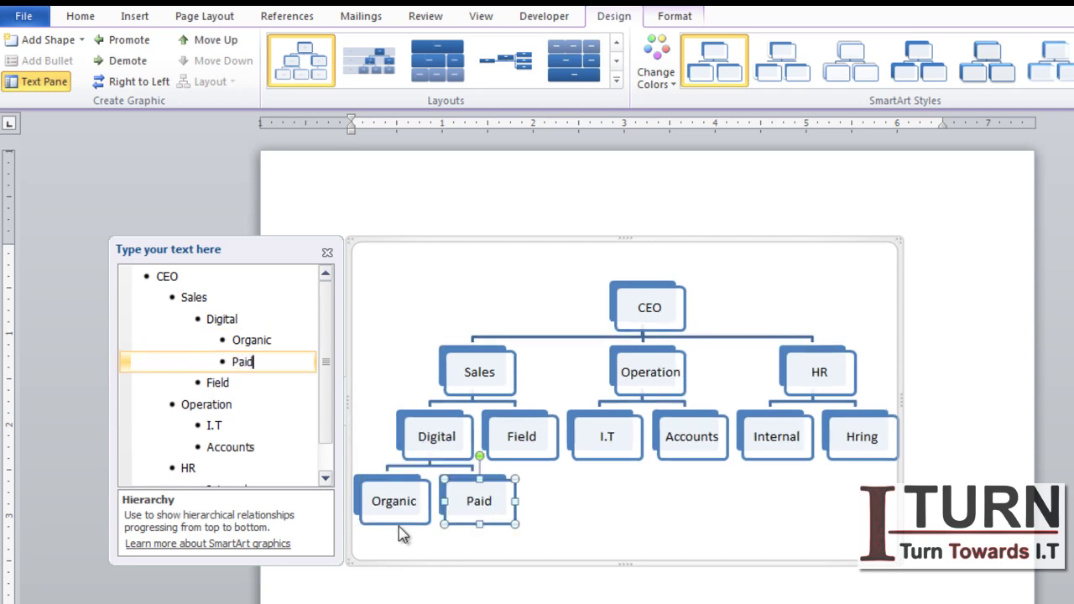
left_click(327, 252)
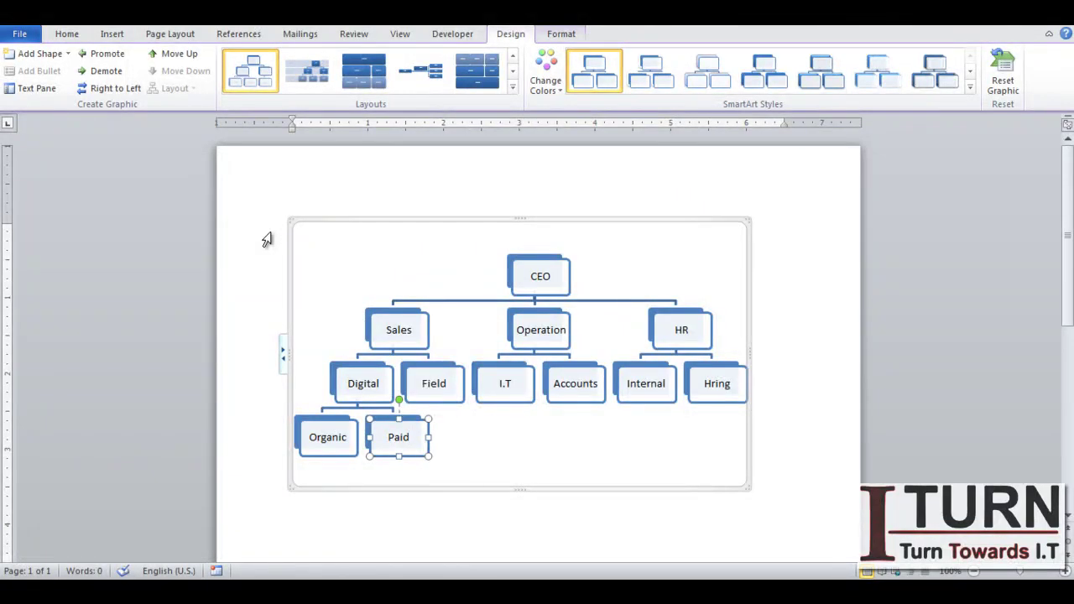
Step: Apply the first Colorful colour scheme to the org chart and select the CEO box
left_click(560, 88)
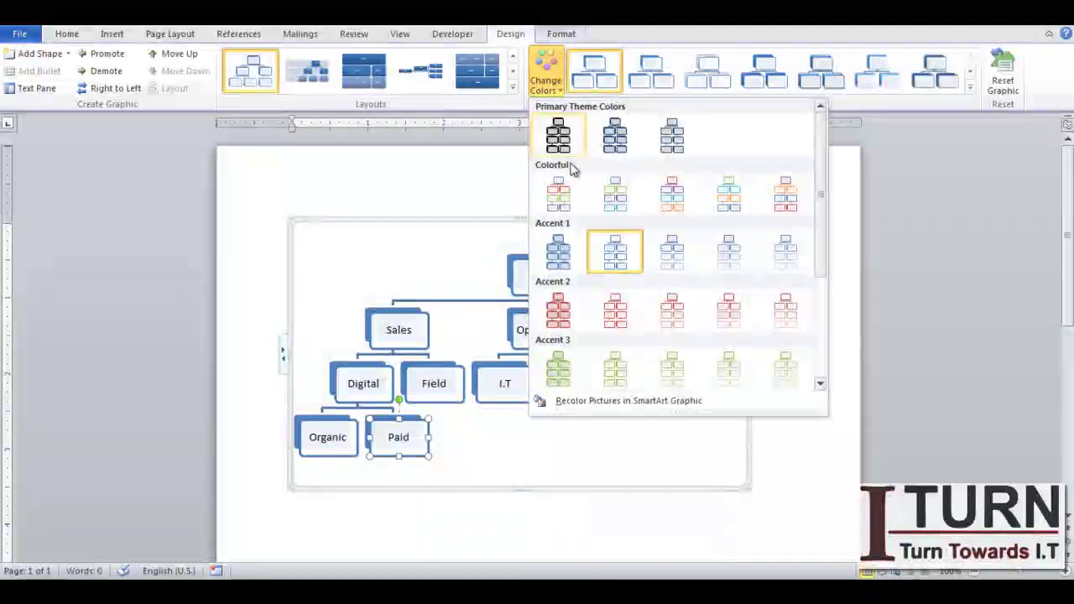
left_click(560, 201)
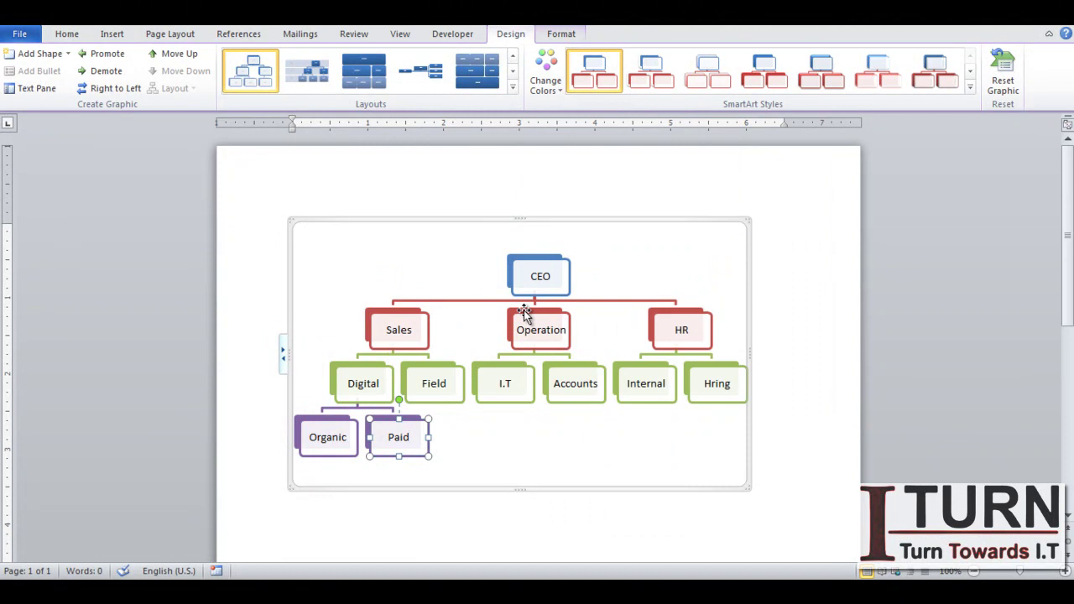
left_click(523, 269)
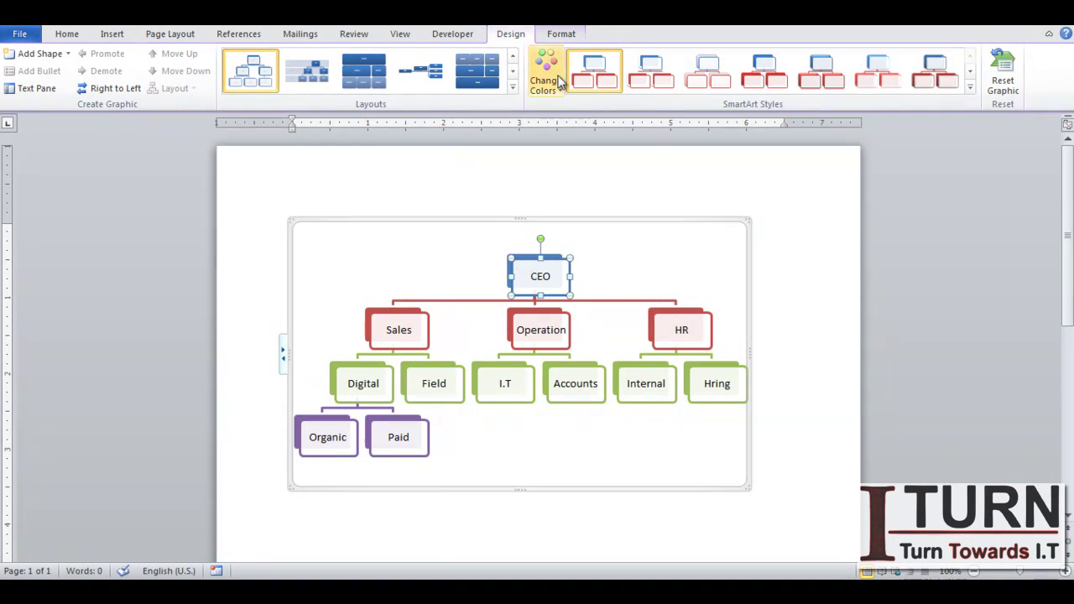
Step: Give the CEO box the light-blue subtle-effect shape style, then select the whole org chart
left_click(560, 38)
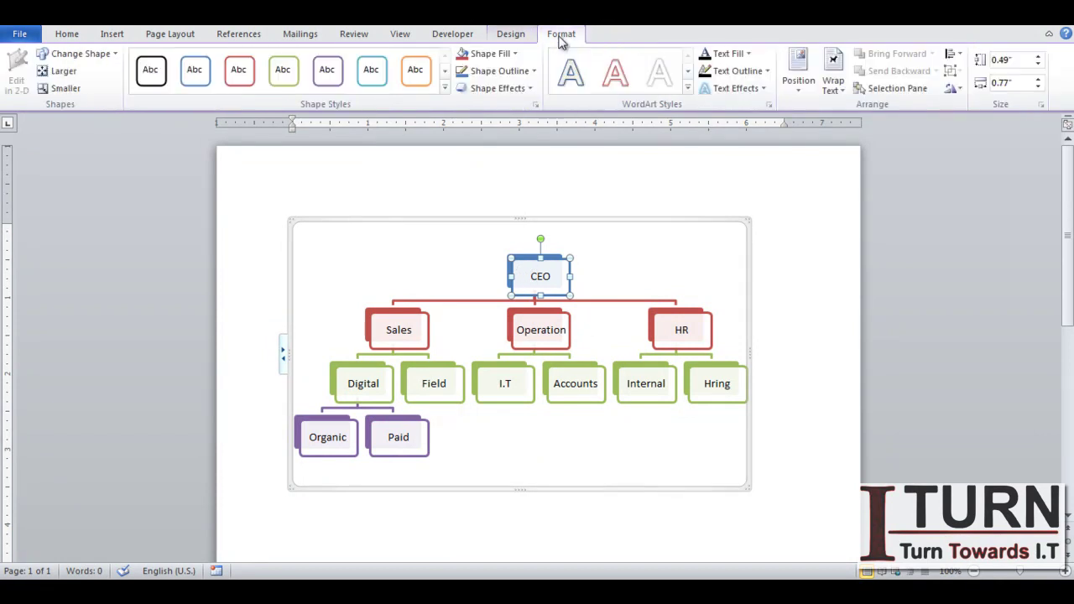
left_click(445, 90)
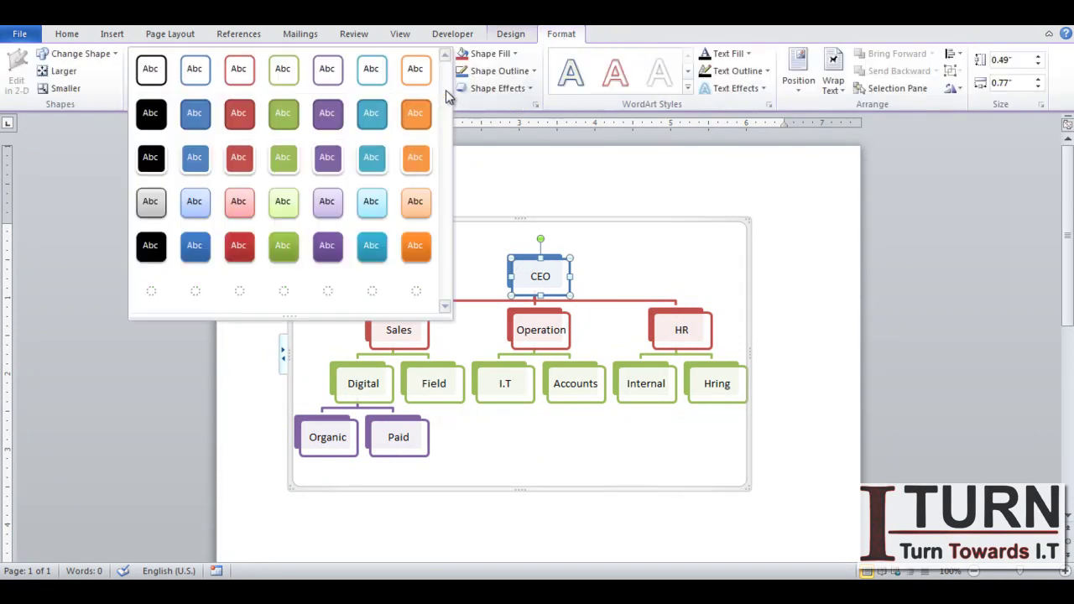
left_click(371, 210)
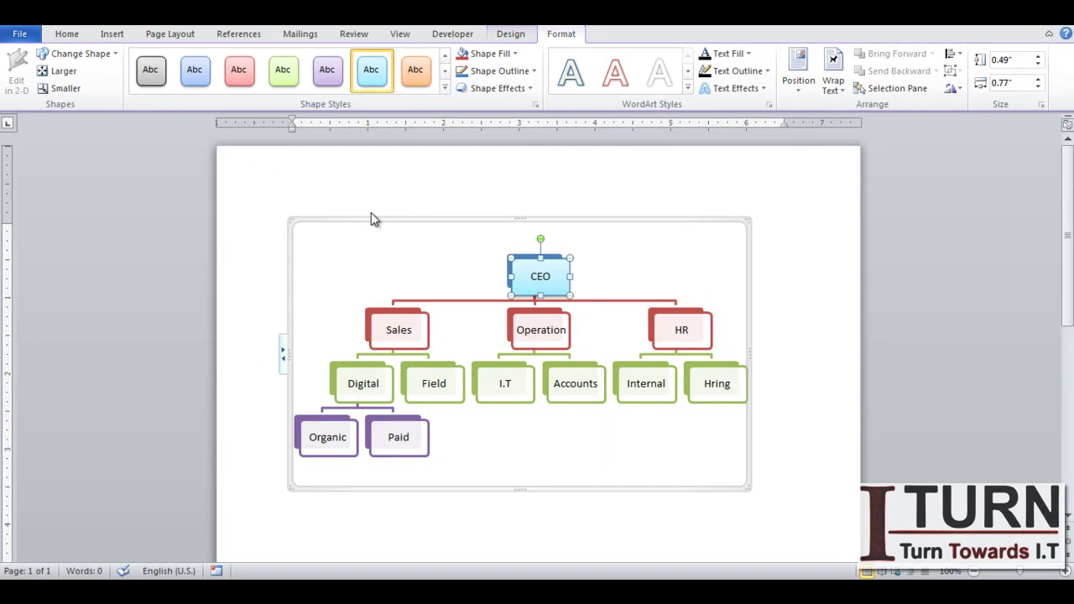
left_click(295, 220)
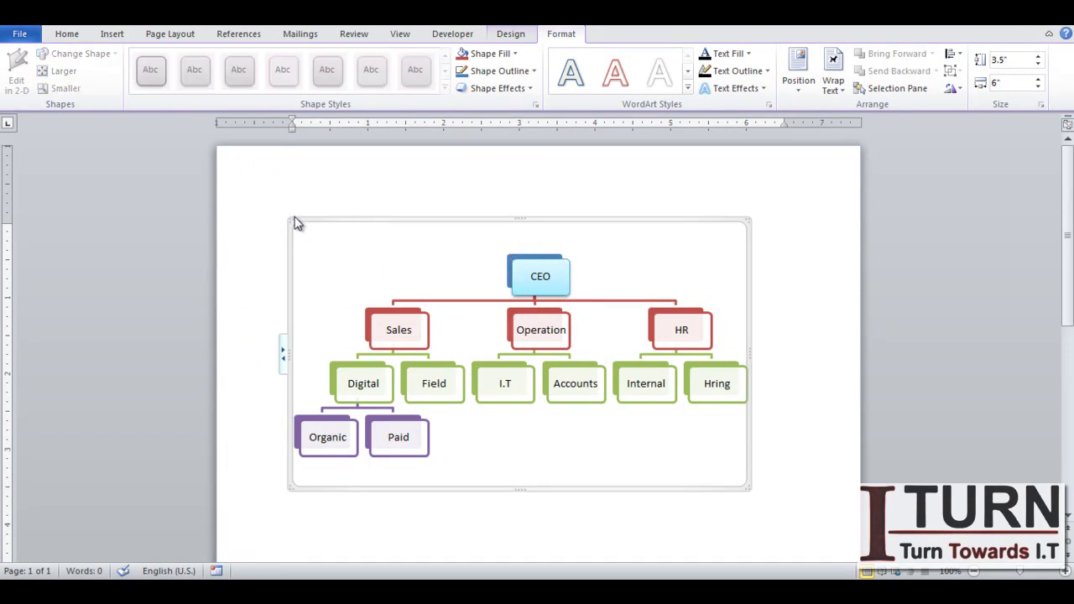
left_click(296, 220)
left_click(334, 252)
Step: Delete the org chart and insert a Continuous Picture List SmartArt from the List category
key("Delete")
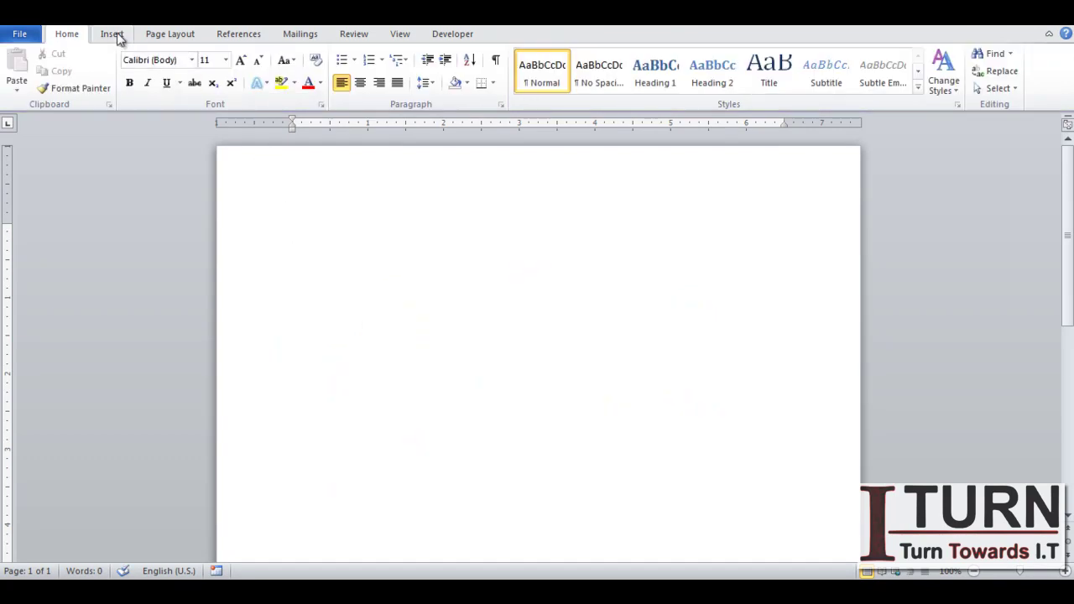
left_click(116, 35)
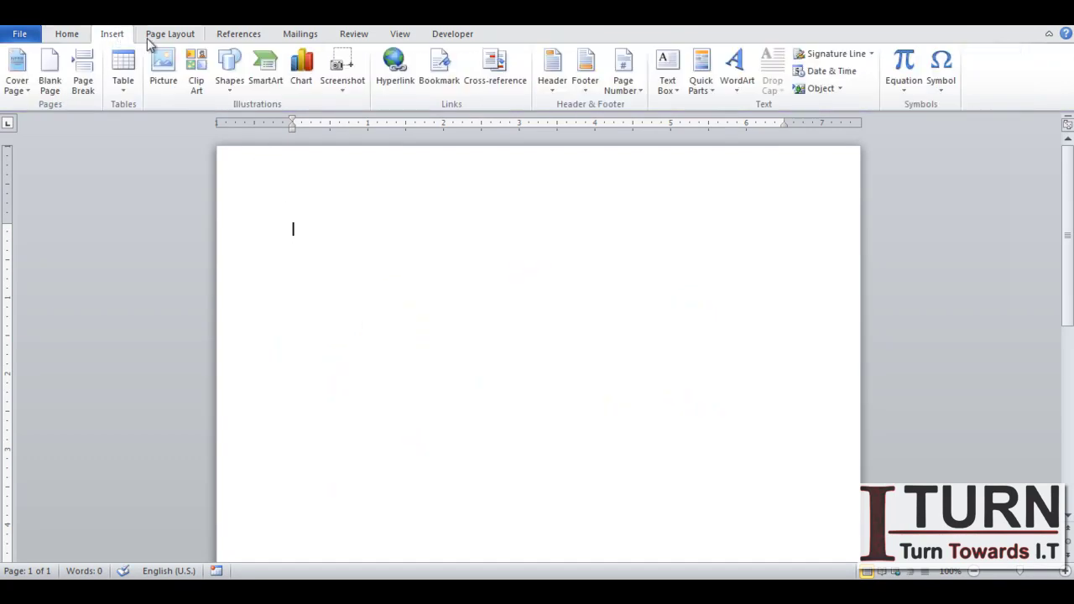
left_click(254, 71)
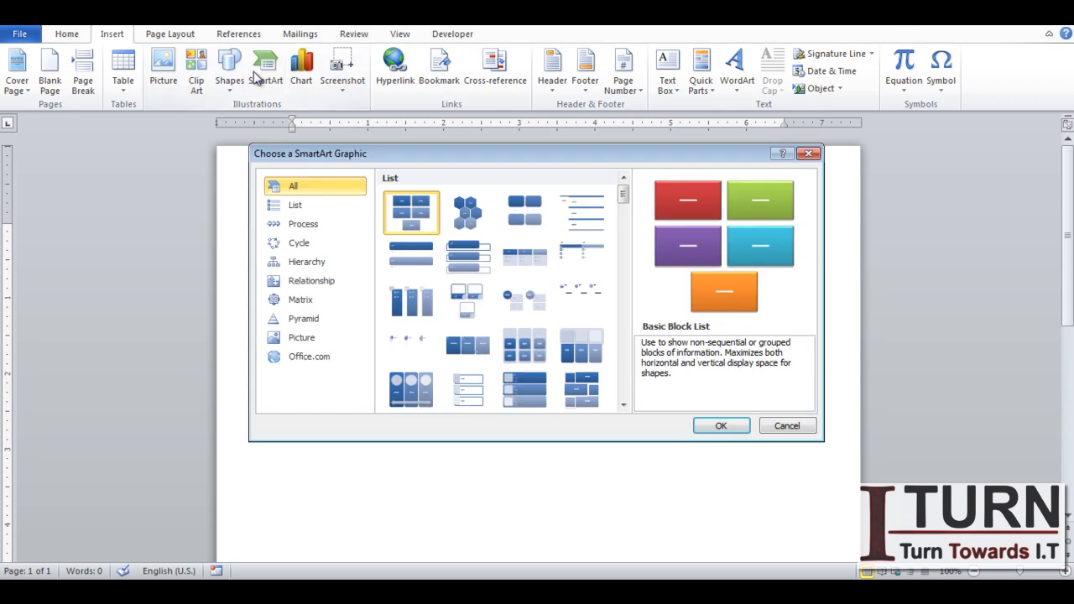
left_click(298, 209)
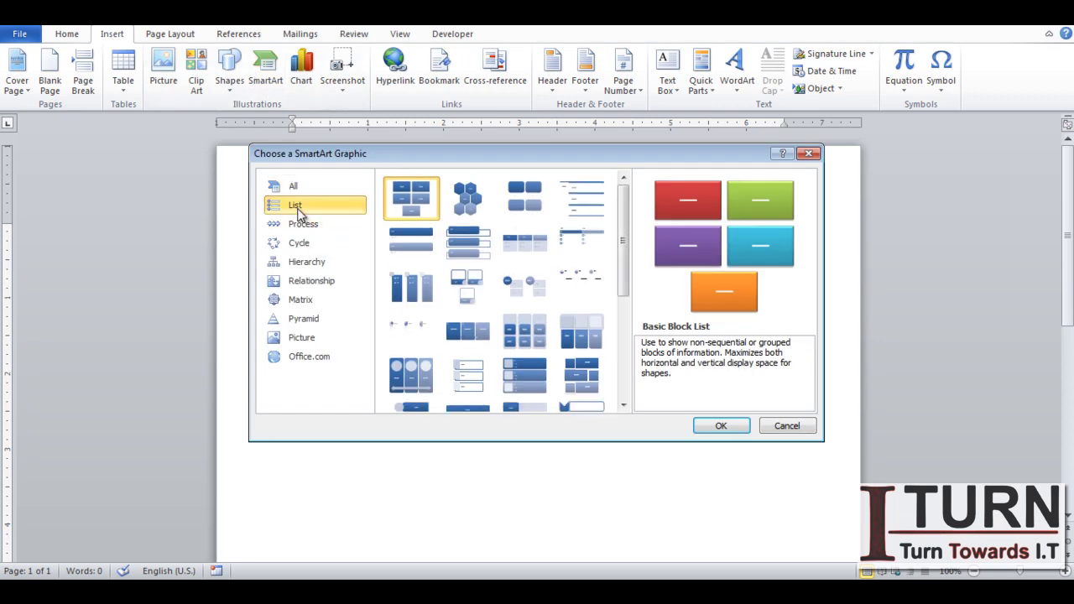
left_click(417, 375)
left_click(722, 427)
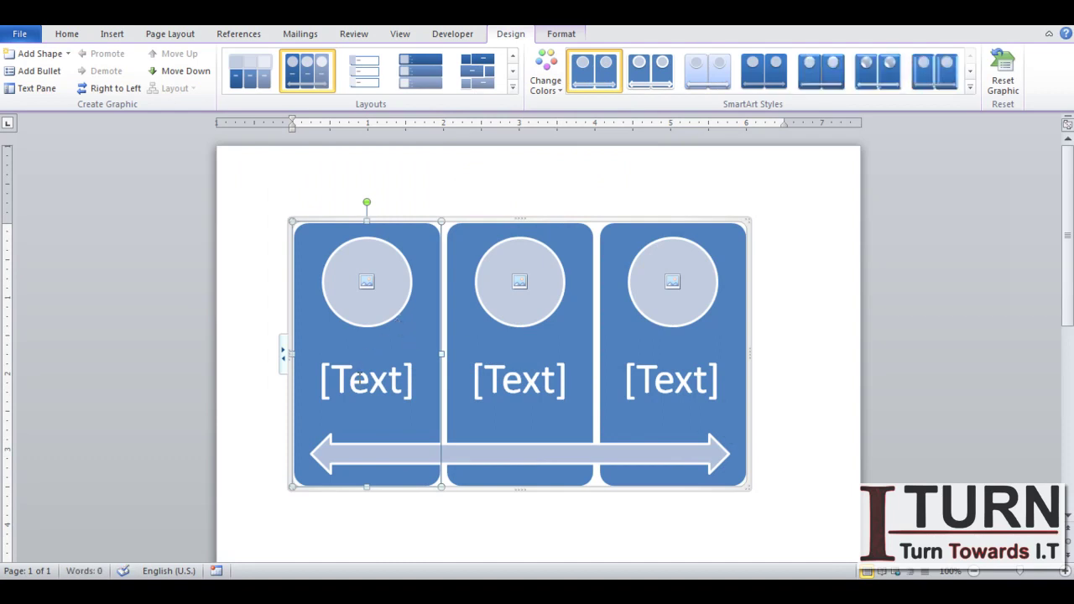
Step: Type Developer in the first panel and open the picture chooser for its circle
left_click(358, 381)
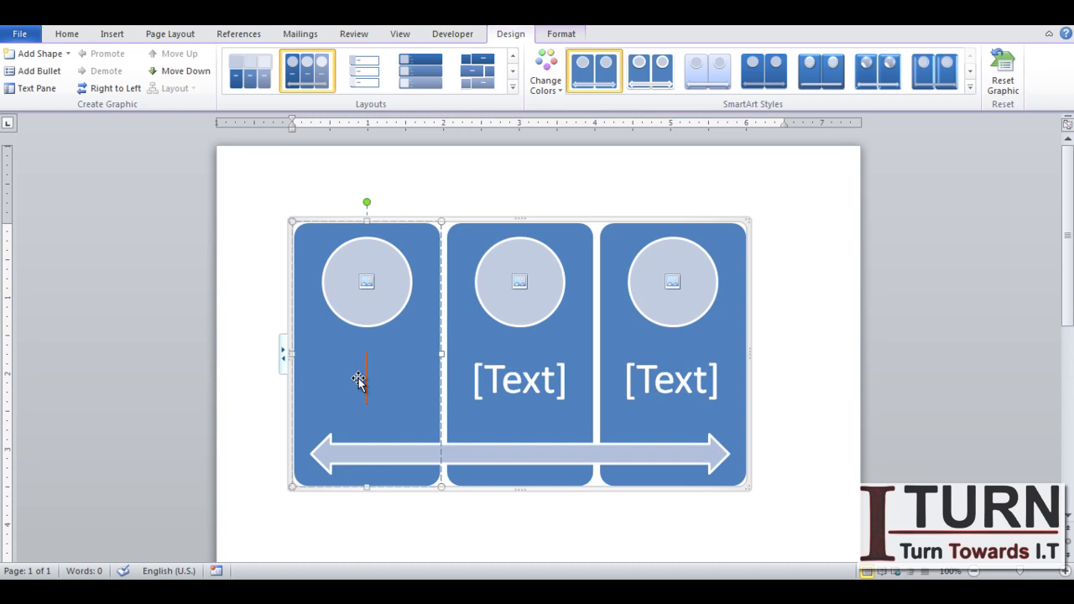
type("Developer")
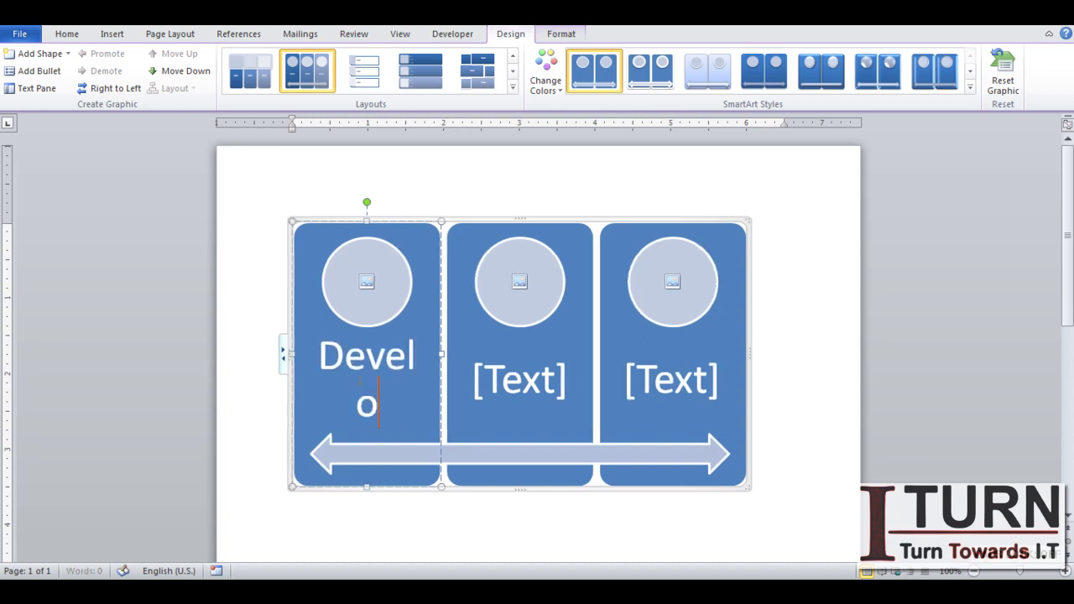
left_click(366, 283)
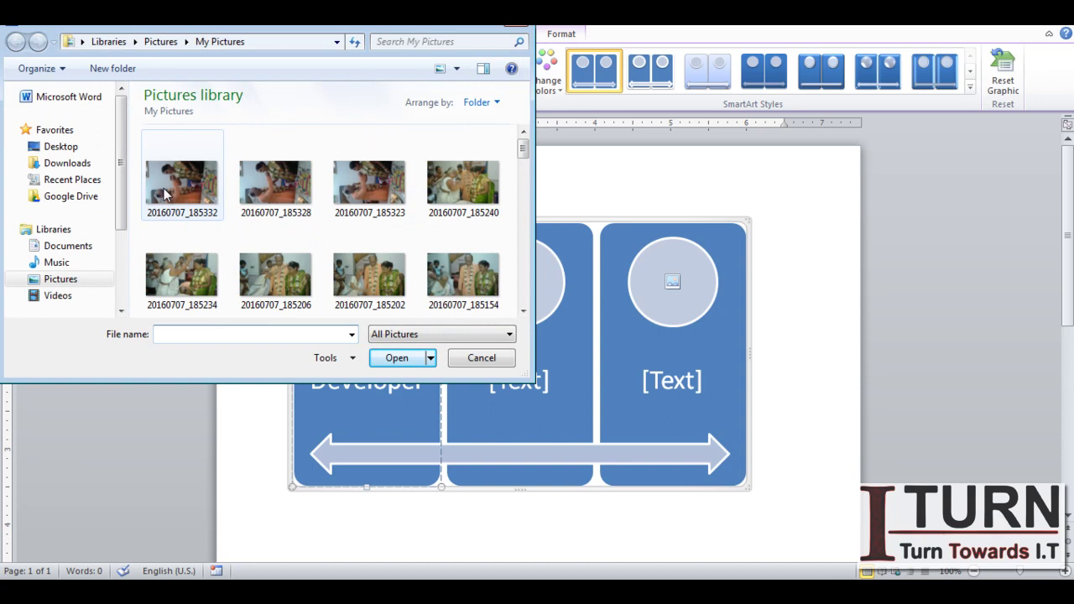
Step: Insert the Koala photo from Pictures > Sample Pictures into the first circle
left_click(61, 281)
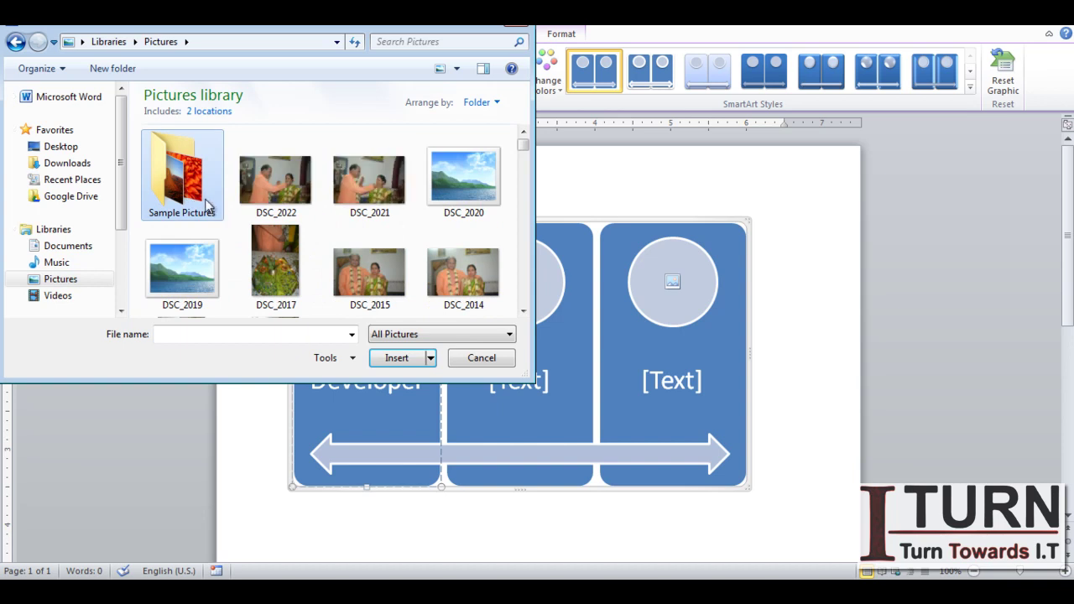
double_click(211, 208)
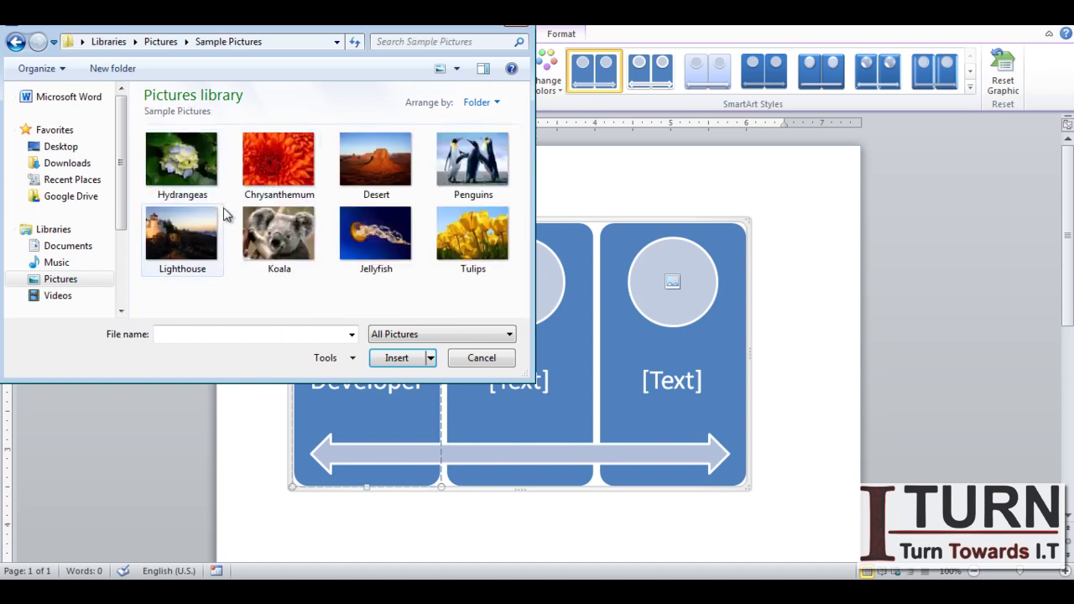
left_click(283, 245)
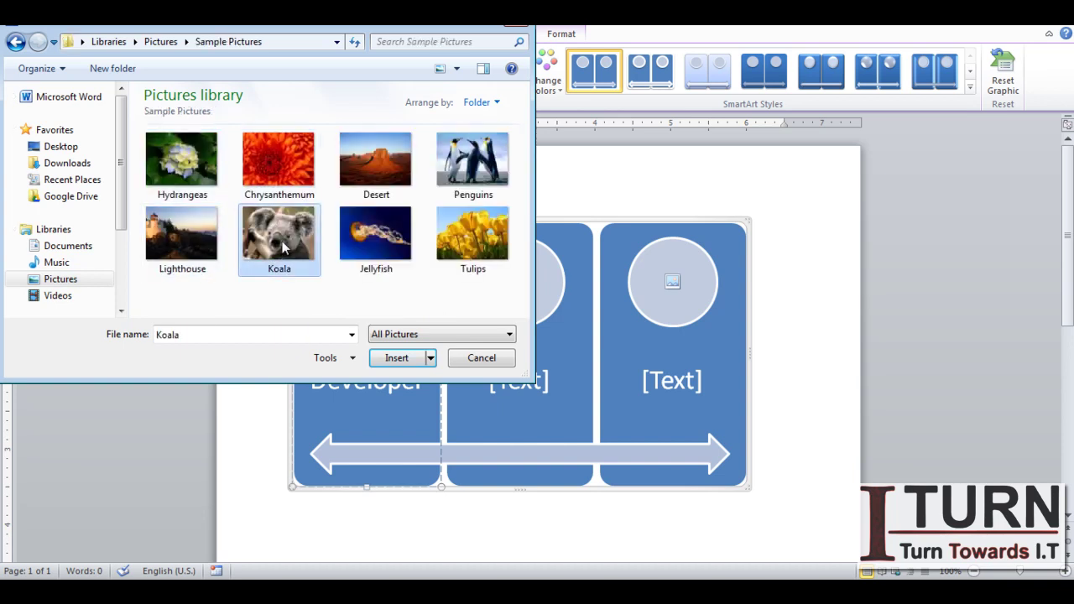
double_click(284, 246)
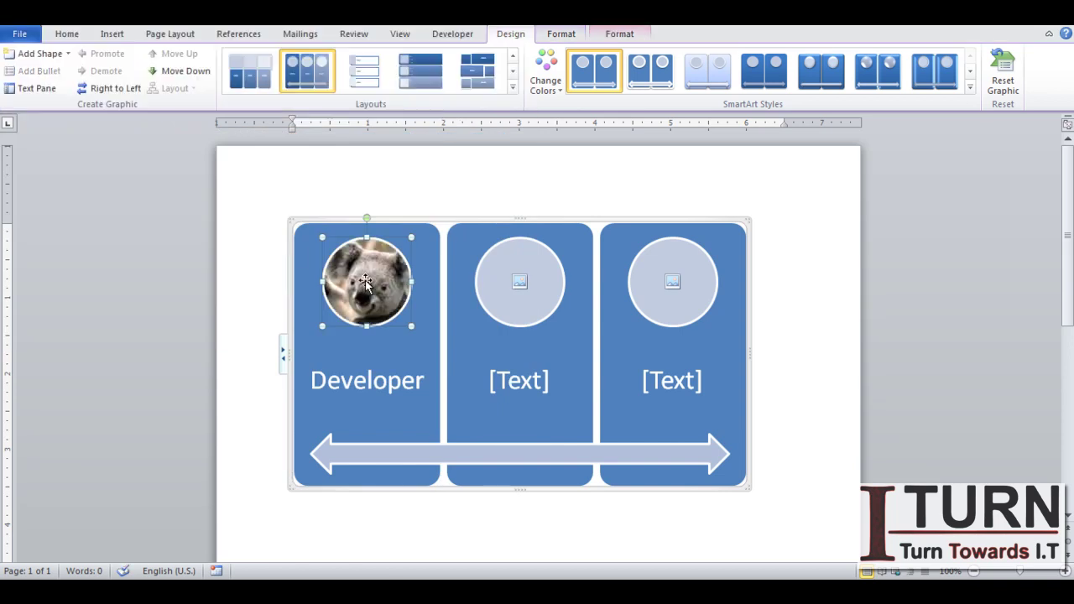